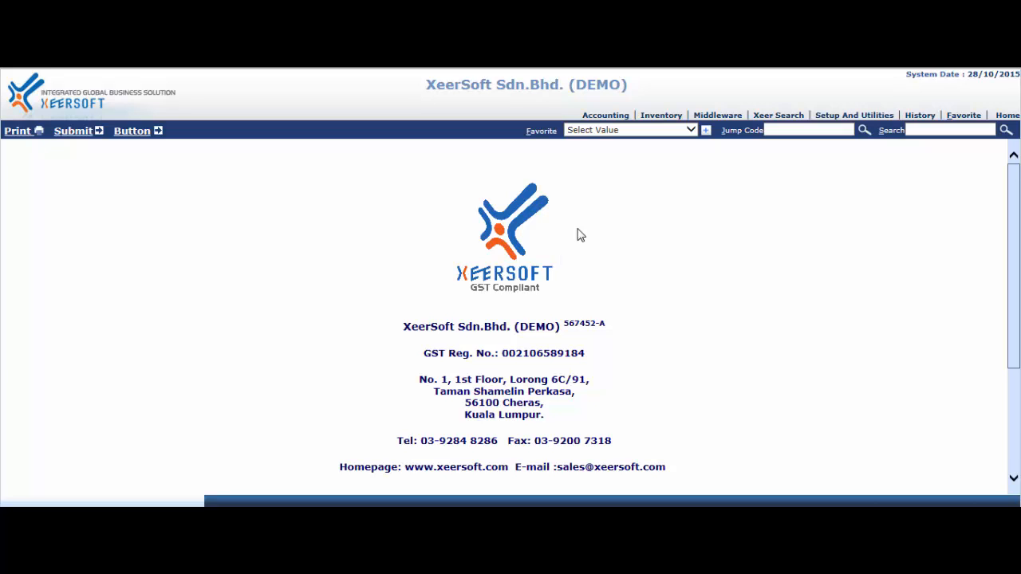
# Step: Go to the Supplier Bill list in the Inventory module and start a new supplier bill
pyautogui.click(666, 117)
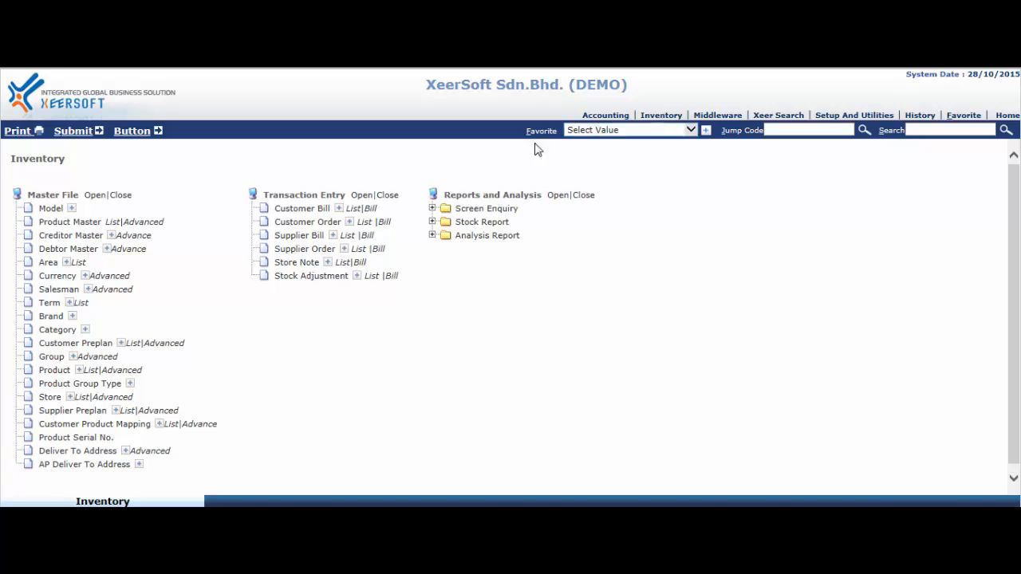
pyautogui.moveTo(278, 194); pyautogui.dragTo(348, 195)
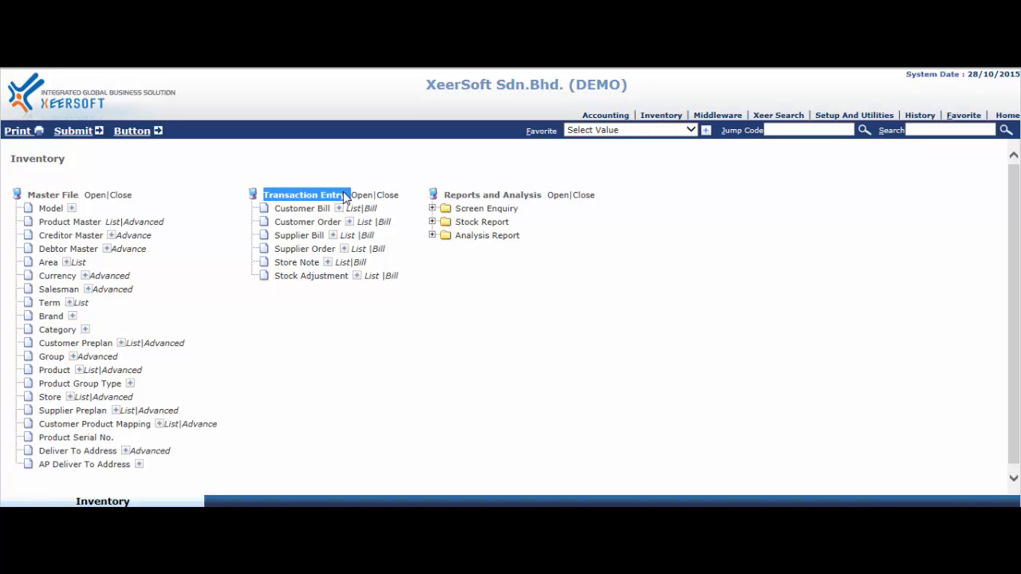
pyautogui.click(310, 240)
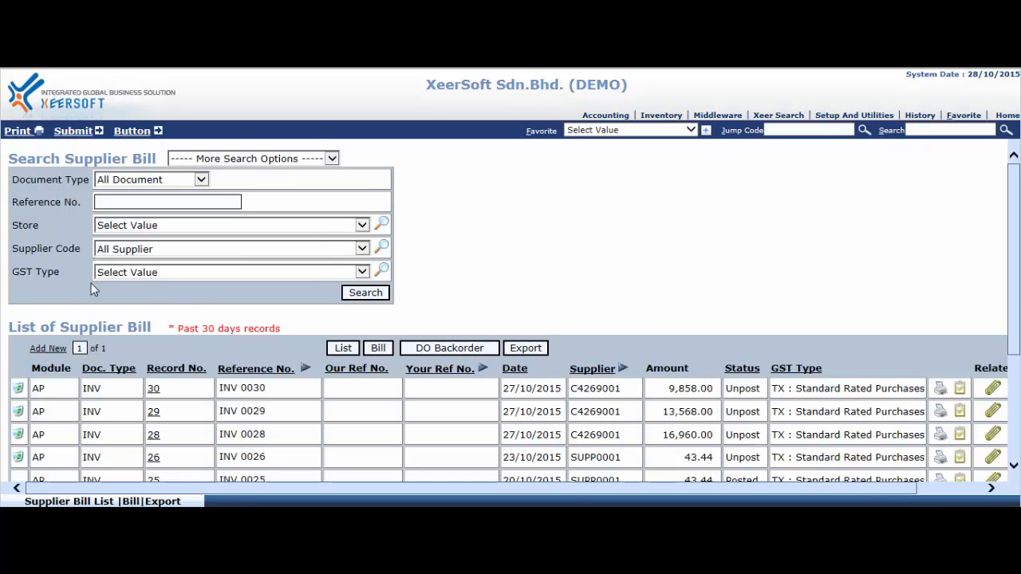
pyautogui.click(43, 352)
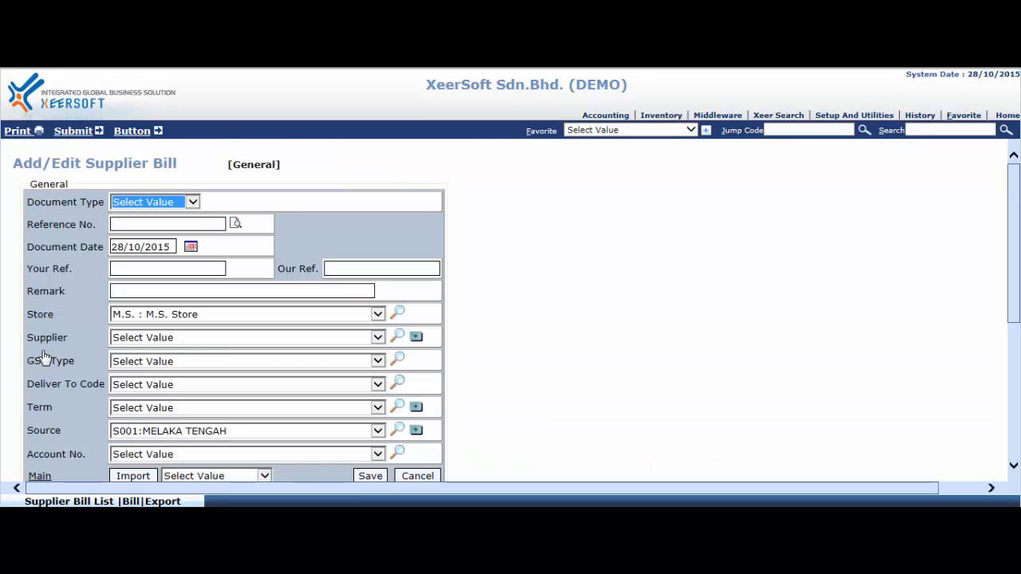
# Step: Set the supplier bill's document type to Invoice and its document date to 05/10/2015
pyautogui.click(192, 203)
pyautogui.click(171, 262)
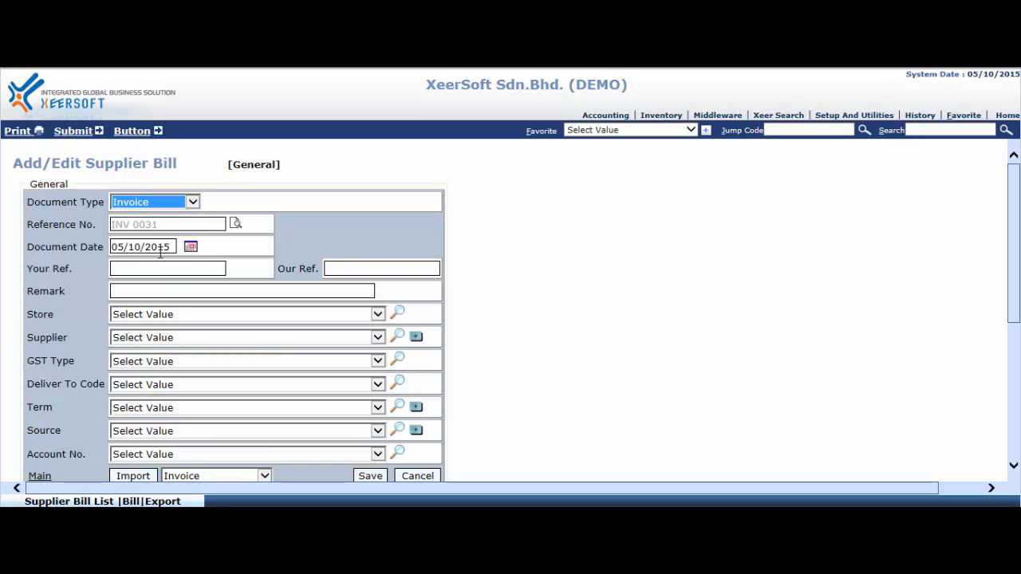
pyautogui.click(159, 248)
pyautogui.write('0')
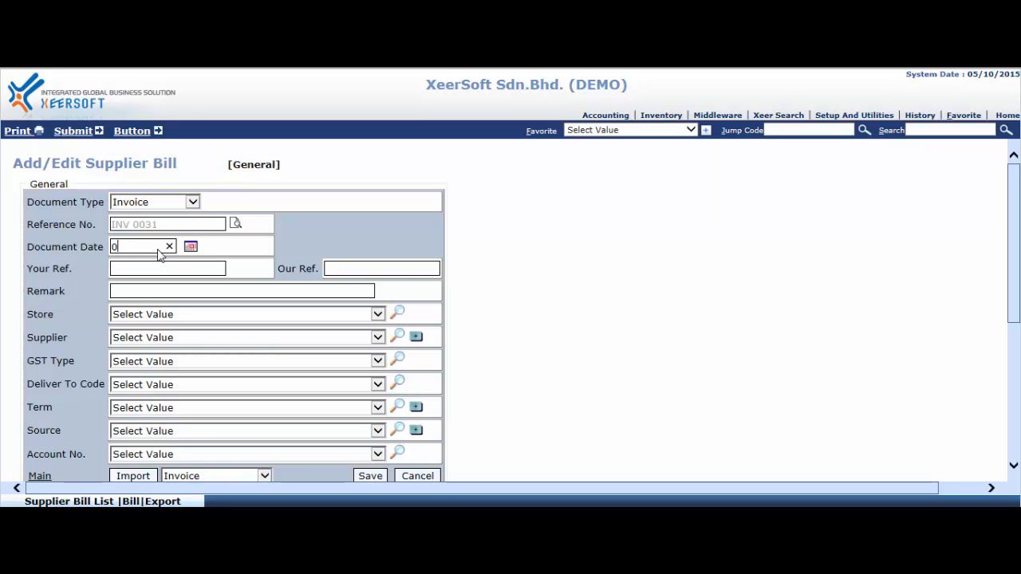
pyautogui.write('5/10/2015')
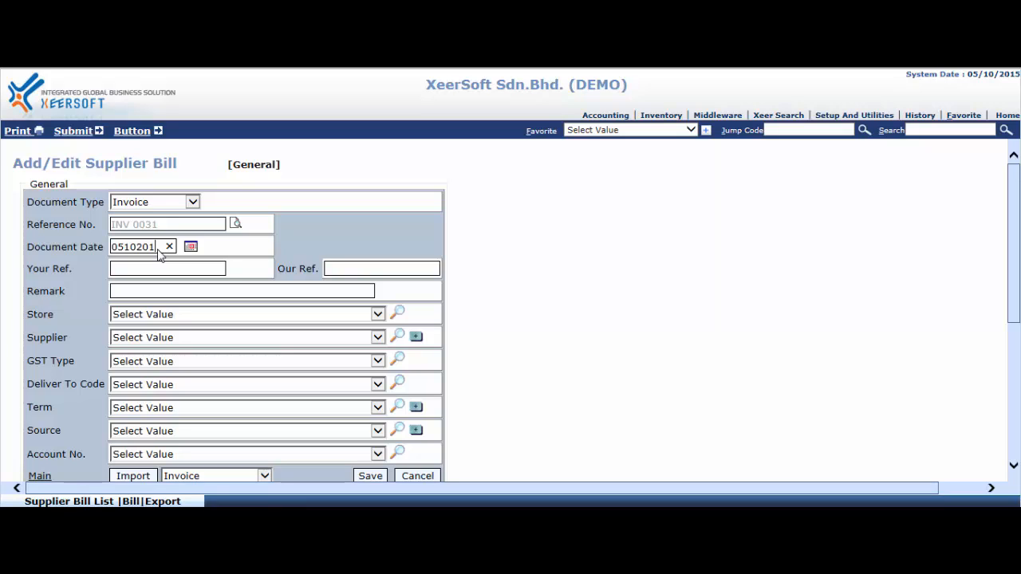
pyautogui.press('Tab')
# Step: Choose M.S. Store as the bill's store and look up SUPP0001 : IT hardware Sdn. Bhd. as the supplier
pyautogui.click(161, 314)
pyautogui.click(165, 325)
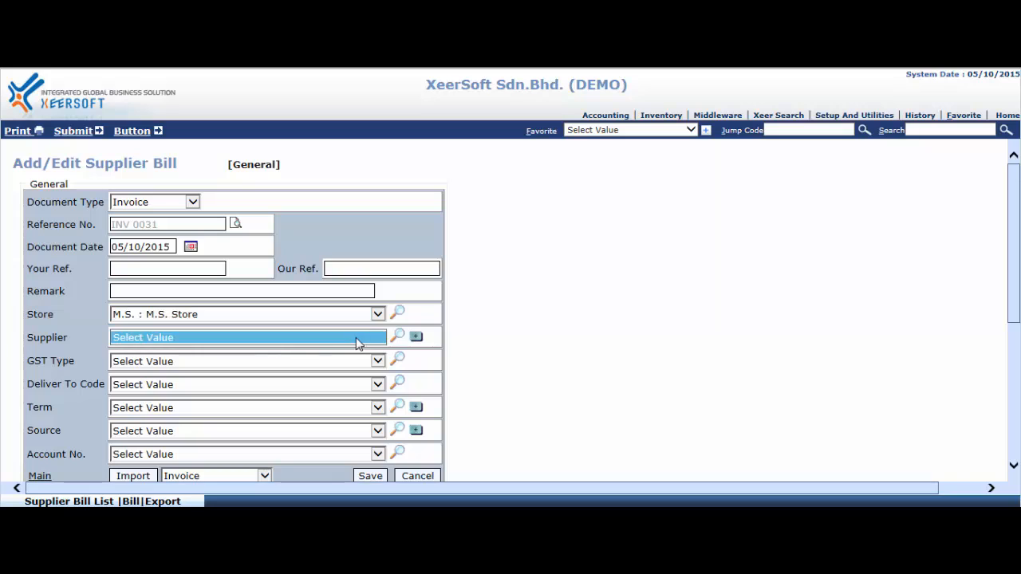
pyautogui.click(397, 338)
pyautogui.write('SUPP0001')
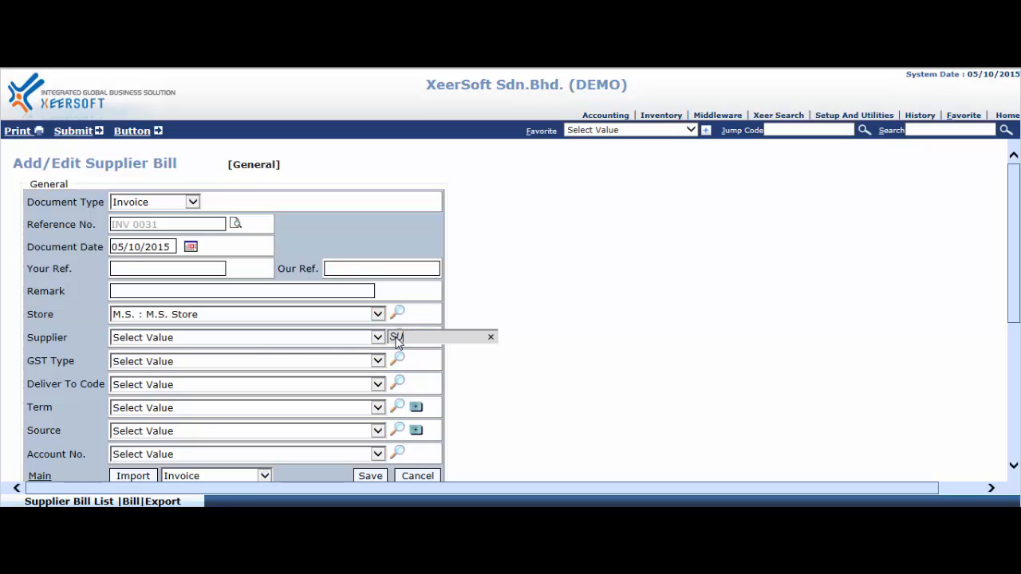
pyautogui.press('Return')
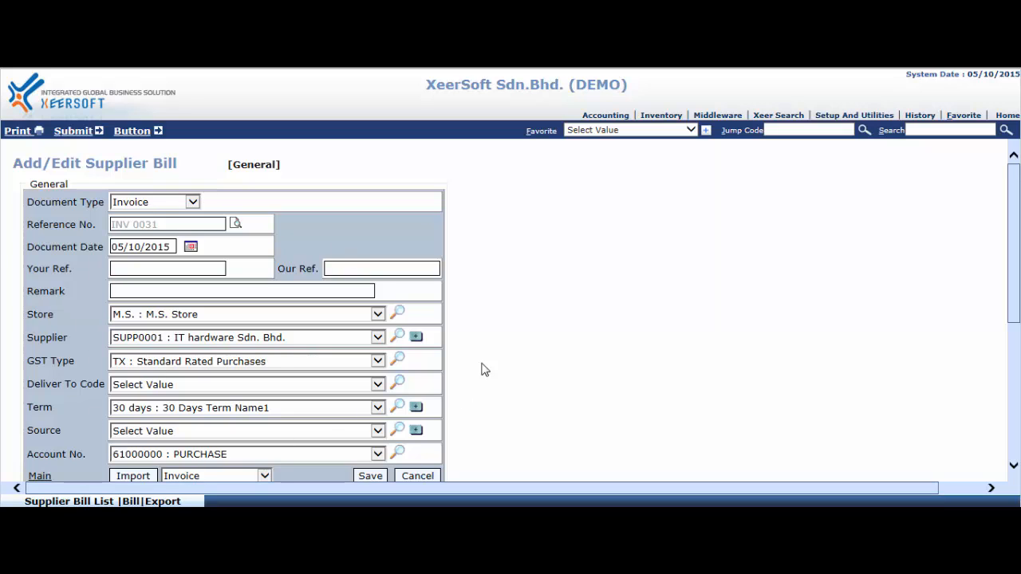
# Step: Add one row to the supplier bill's item list and enter product code C5 (Mouse)
pyautogui.scroll(-2, 493, 312)
pyautogui.scroll(-1, 493, 311)
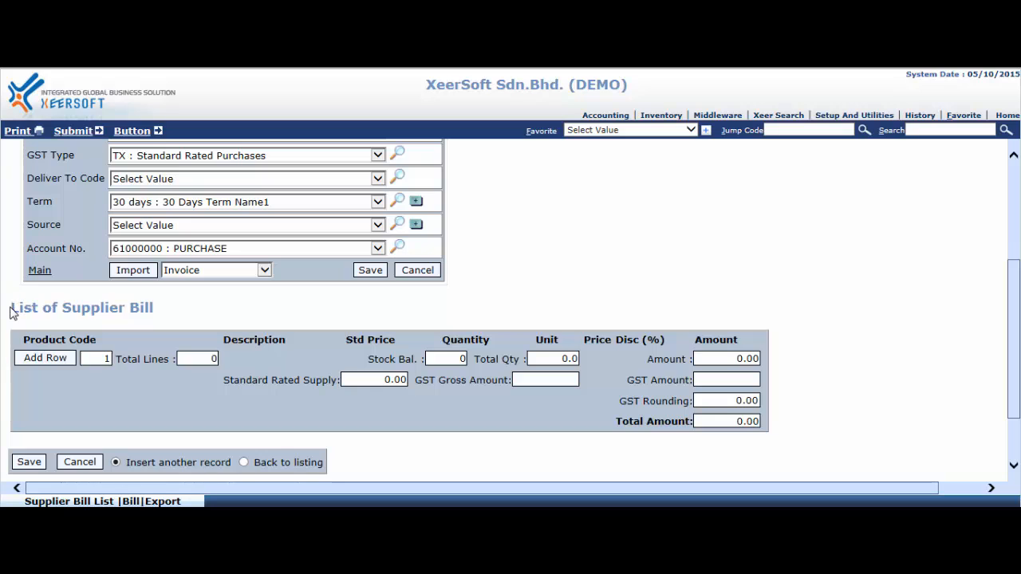
pyautogui.moveTo(11, 308); pyautogui.dragTo(169, 313)
pyautogui.click(45, 359)
pyautogui.write('C')
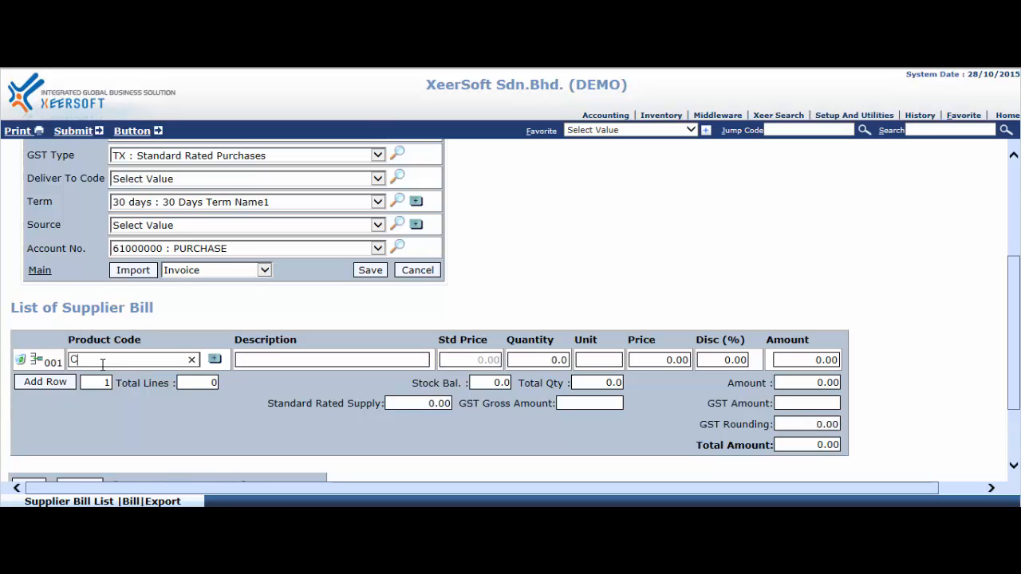
pyautogui.write('5')
pyautogui.press('Tab')
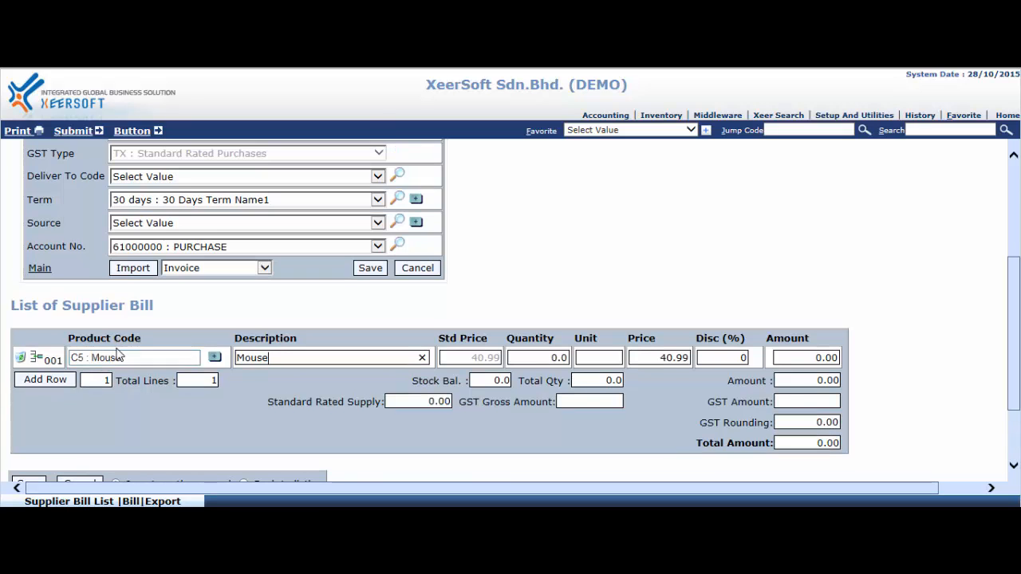
# Step: Set the quantity of the Mouse line to 1
pyautogui.press('Tab')
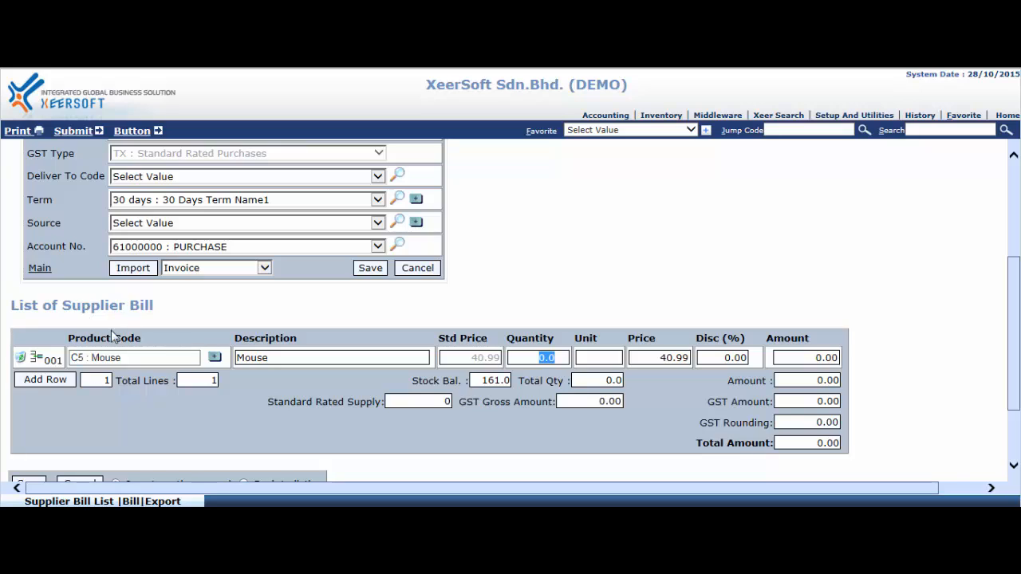
pyautogui.press('BackSpace')
pyautogui.write('1')
pyautogui.press('Tab')
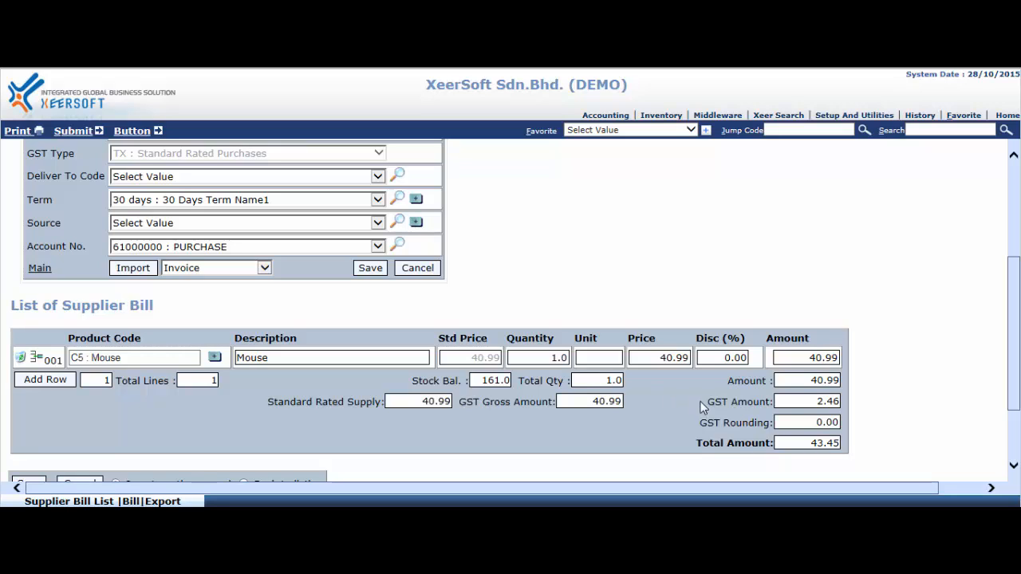
# Step: Examine the bill's amount, GST amount, standard rated supply and total amount for the Mouse line
pyautogui.moveTo(702, 404); pyautogui.dragTo(844, 405)
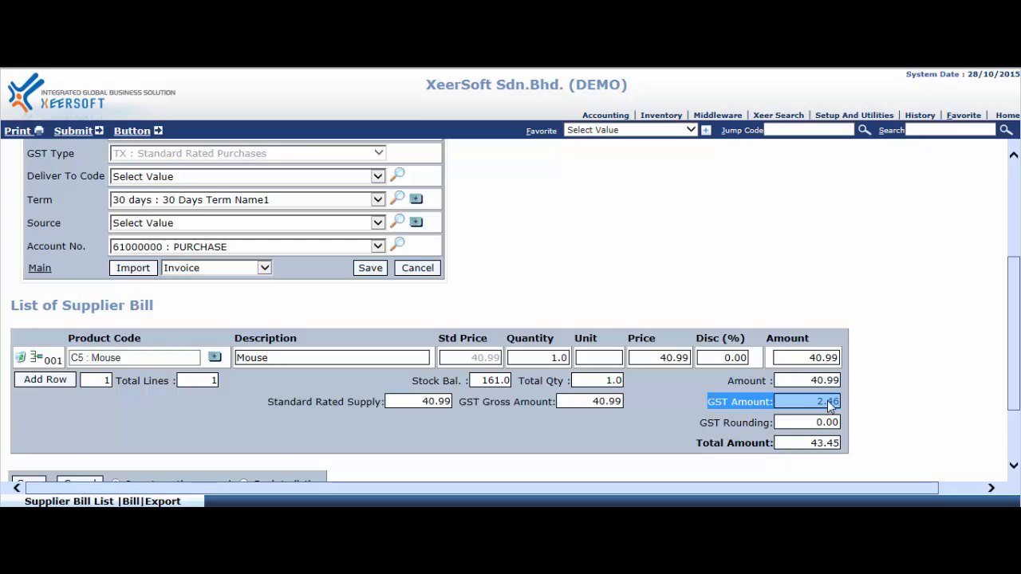
pyautogui.click(733, 383)
pyautogui.moveTo(733, 380); pyautogui.dragTo(835, 382)
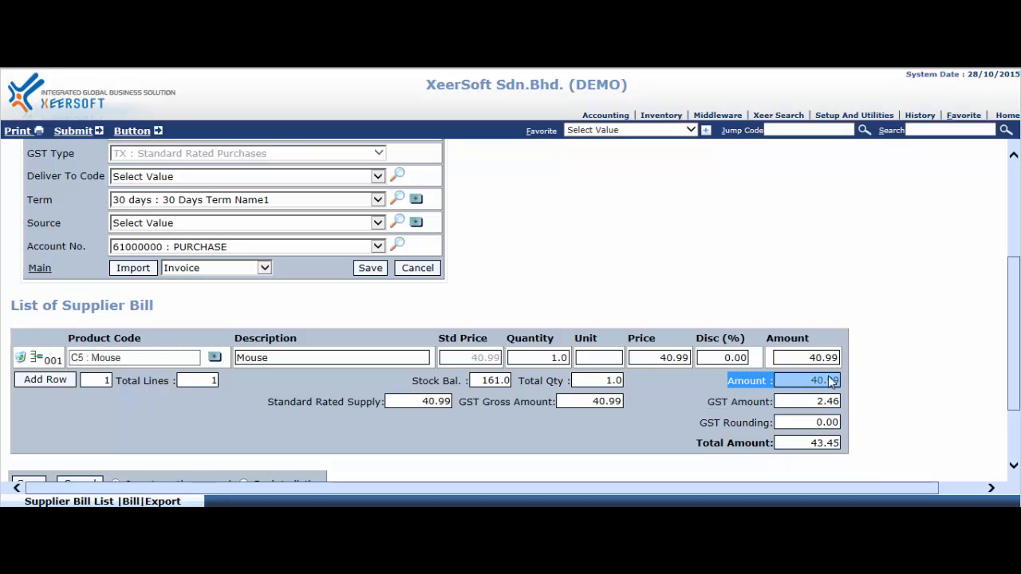
pyautogui.moveTo(269, 403); pyautogui.dragTo(452, 407)
pyautogui.doubleClick(450, 402)
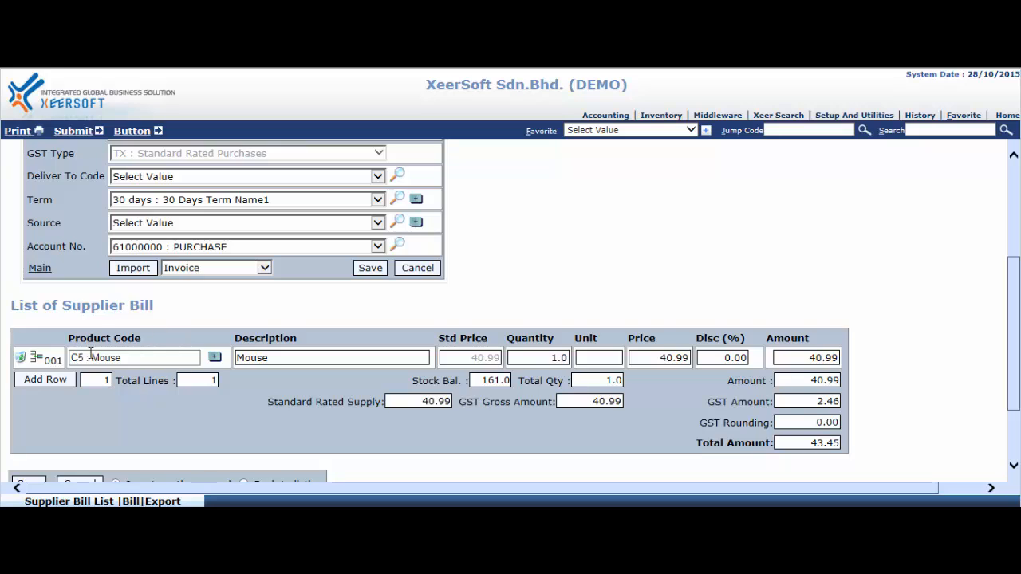
pyautogui.click(125, 359)
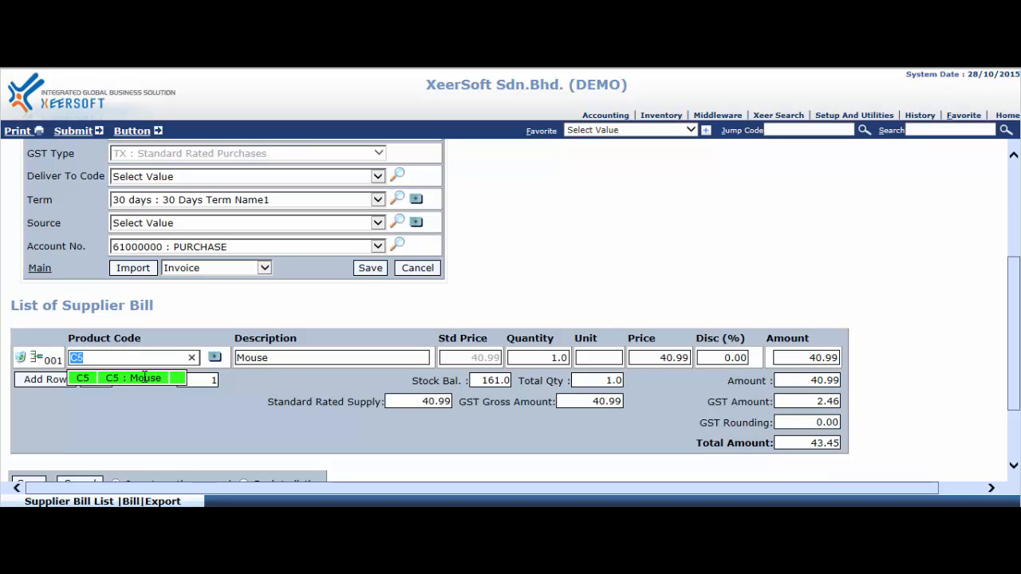
pyautogui.click(699, 442)
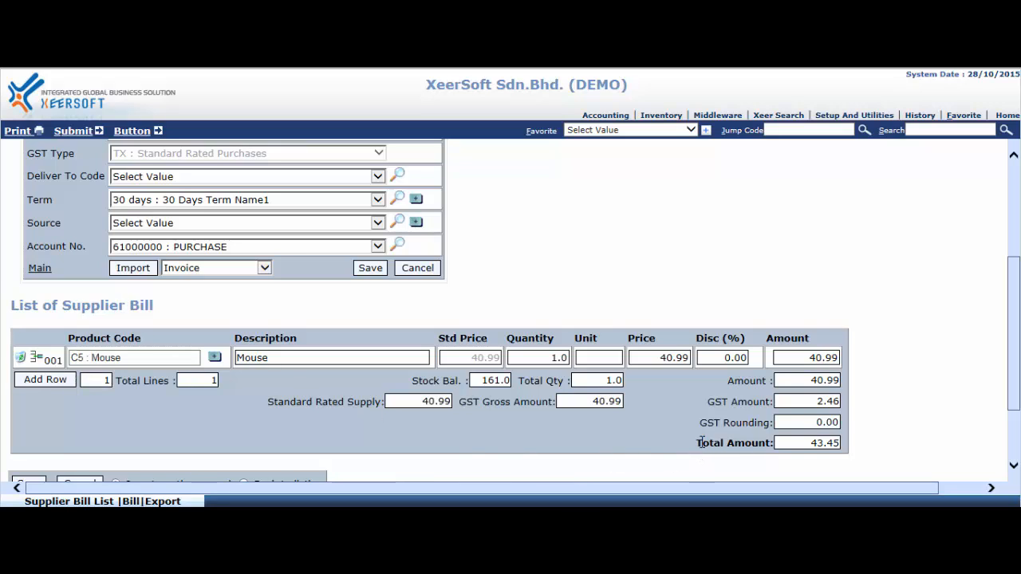
pyautogui.moveTo(700, 443); pyautogui.dragTo(850, 442)
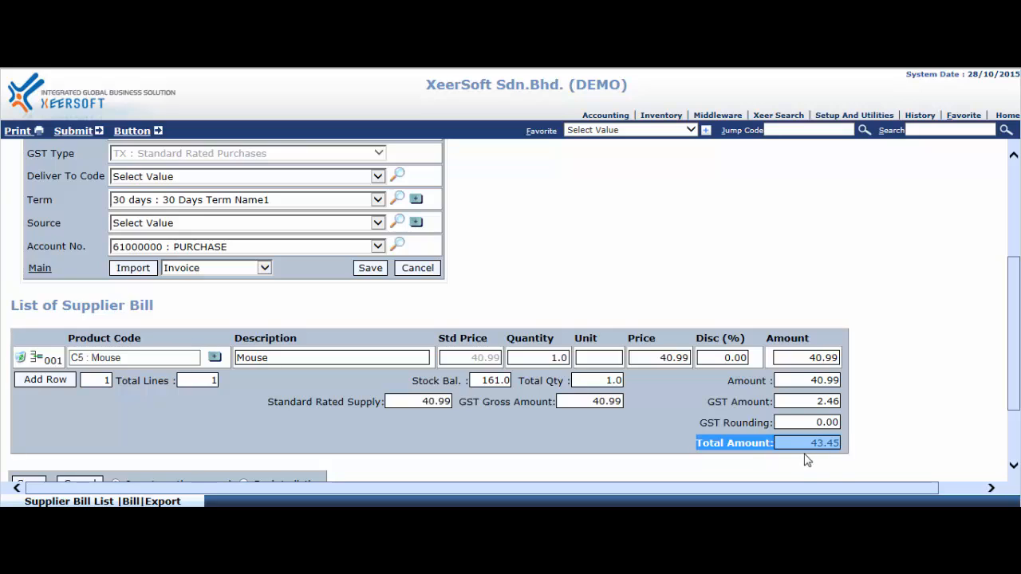
pyautogui.click(845, 453)
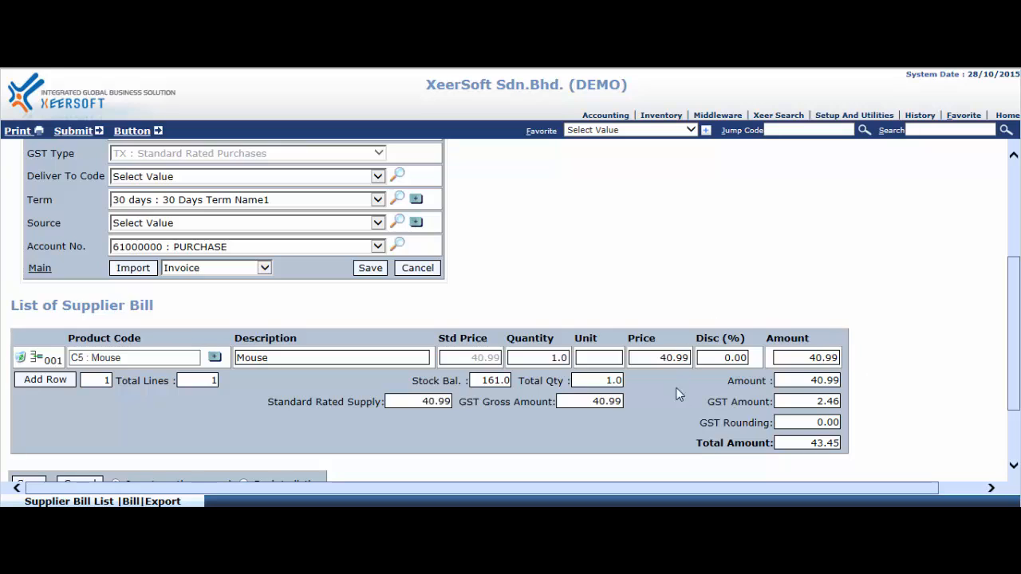
pyautogui.moveTo(705, 444); pyautogui.dragTo(845, 453)
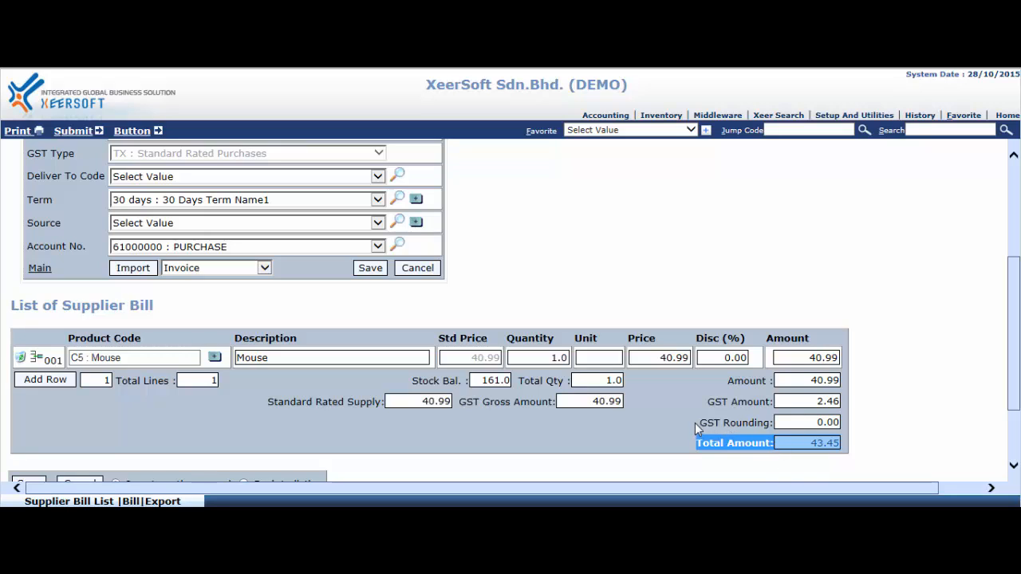
# Step: Set the bill's GST Rounding to -0.01 and check the recalculated total amount
pyautogui.moveTo(696, 423); pyautogui.dragTo(836, 429)
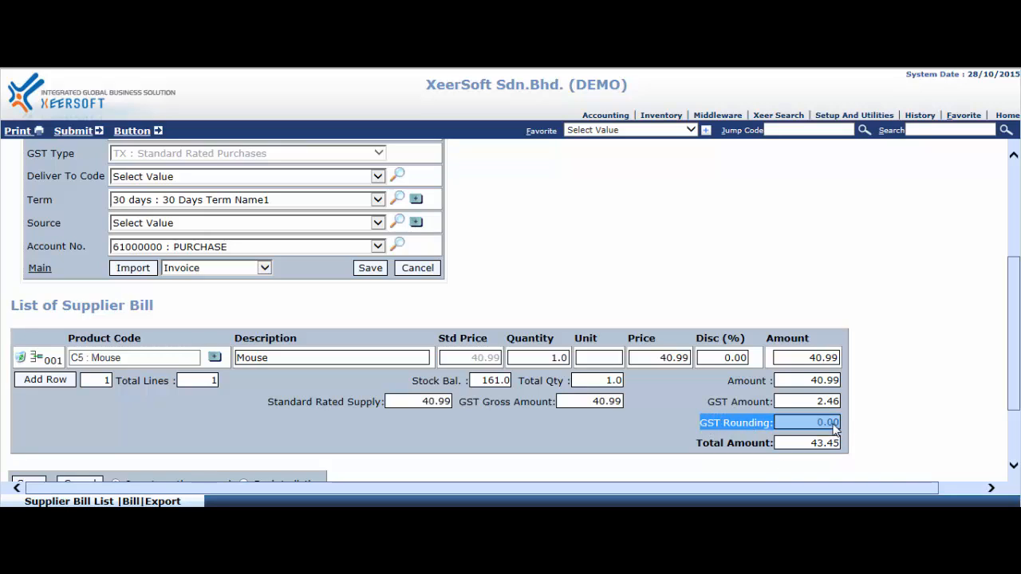
pyautogui.doubleClick(830, 426)
pyautogui.write('-0.01')
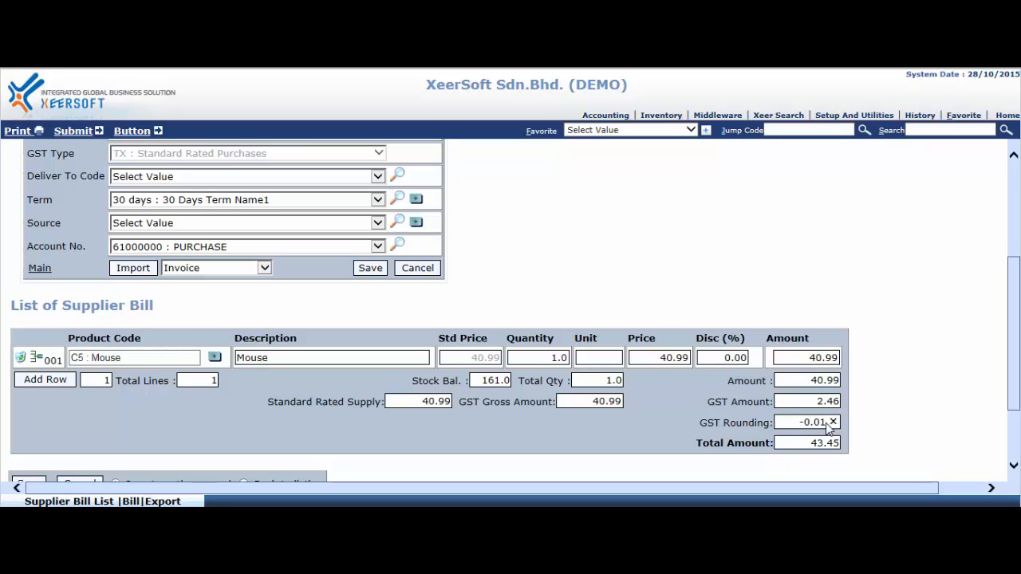
pyautogui.press('Tab')
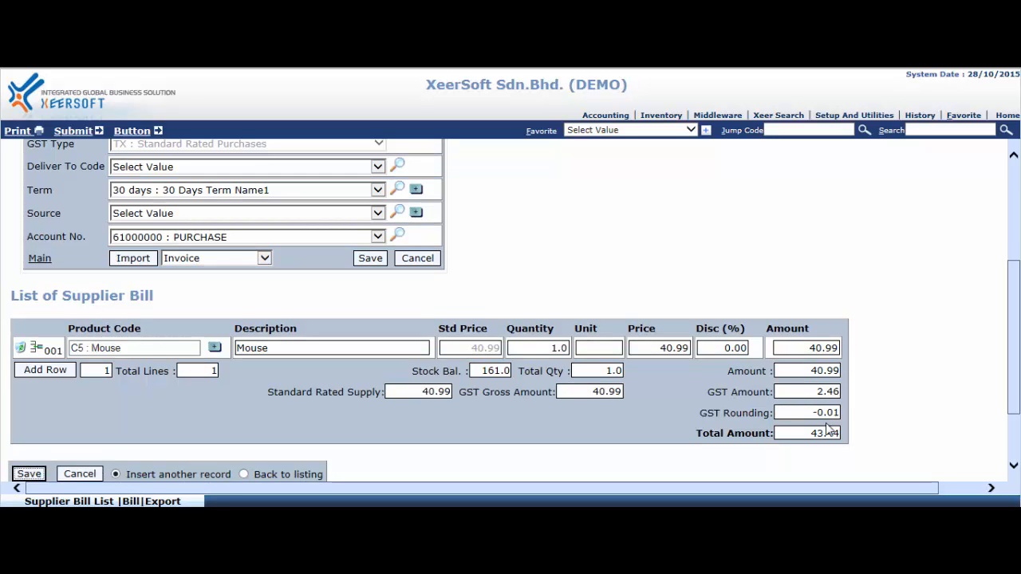
pyautogui.click(849, 433)
pyautogui.moveTo(697, 413); pyautogui.dragTo(847, 423)
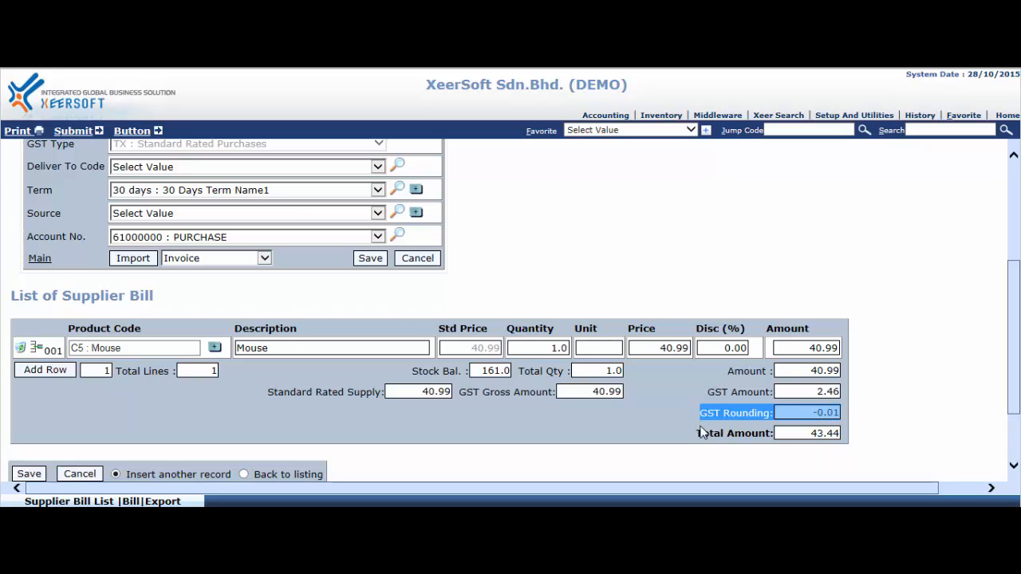
pyautogui.moveTo(696, 433); pyautogui.dragTo(841, 442)
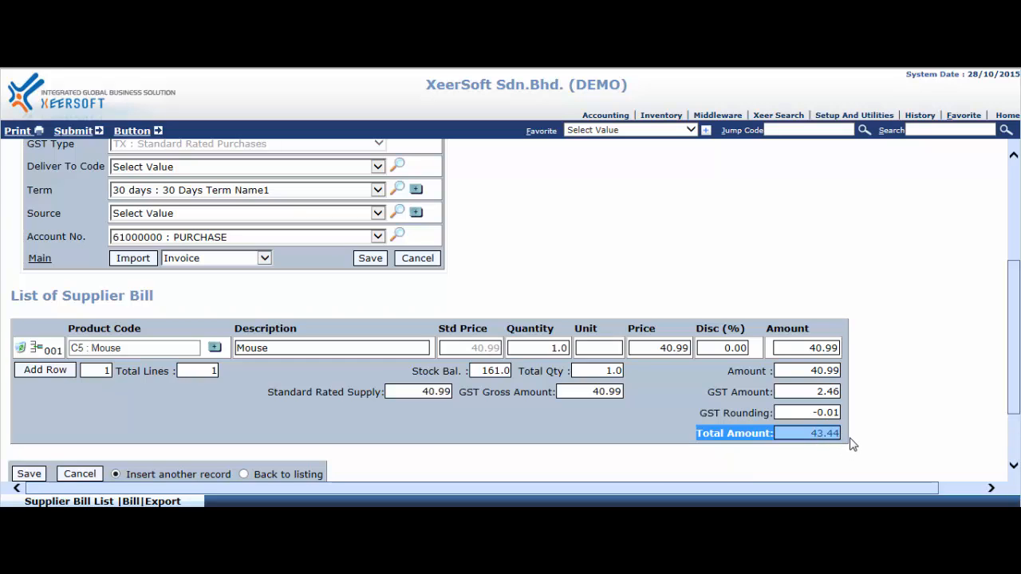
pyautogui.click(853, 445)
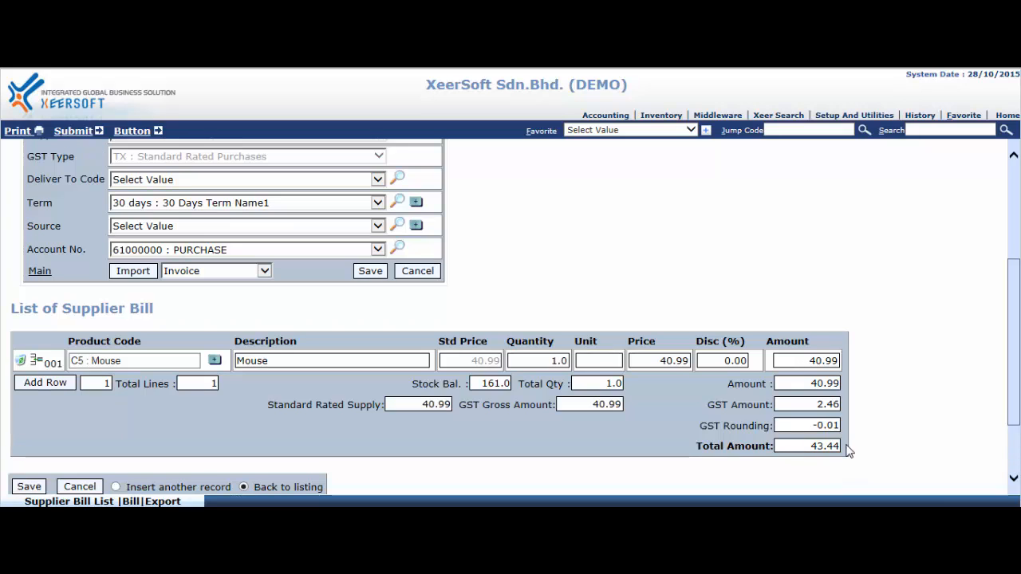
# Step: Save the supplier bill with the Back to listing option, agreeing to proceed despite the GST difference
pyautogui.click(37, 485)
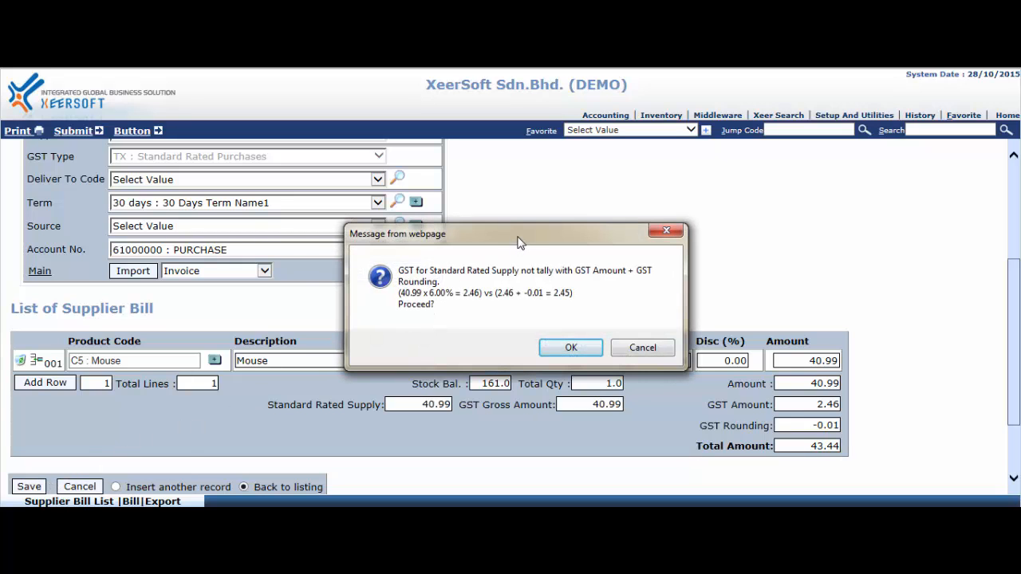
pyautogui.moveTo(481, 240); pyautogui.dragTo(409, 227)
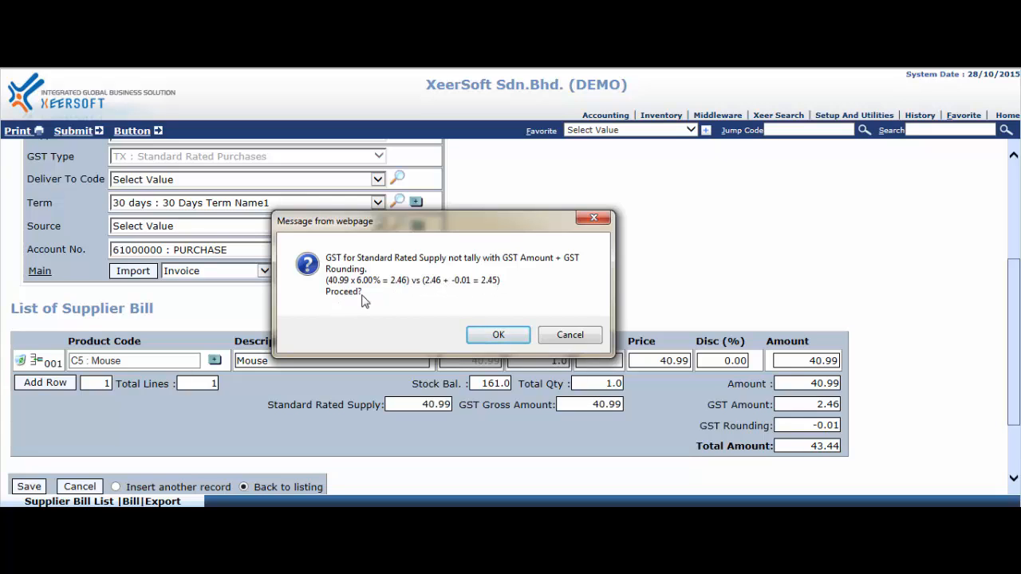
pyautogui.click(498, 335)
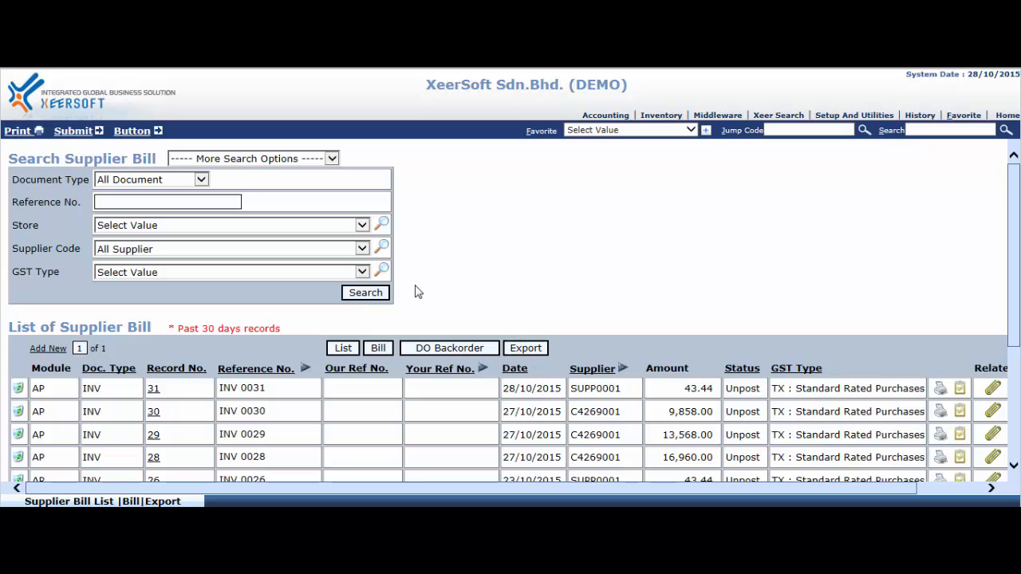
# Step: Reopen the newly saved supplier bill from the list and review its item line and GST rounding
pyautogui.click(153, 392)
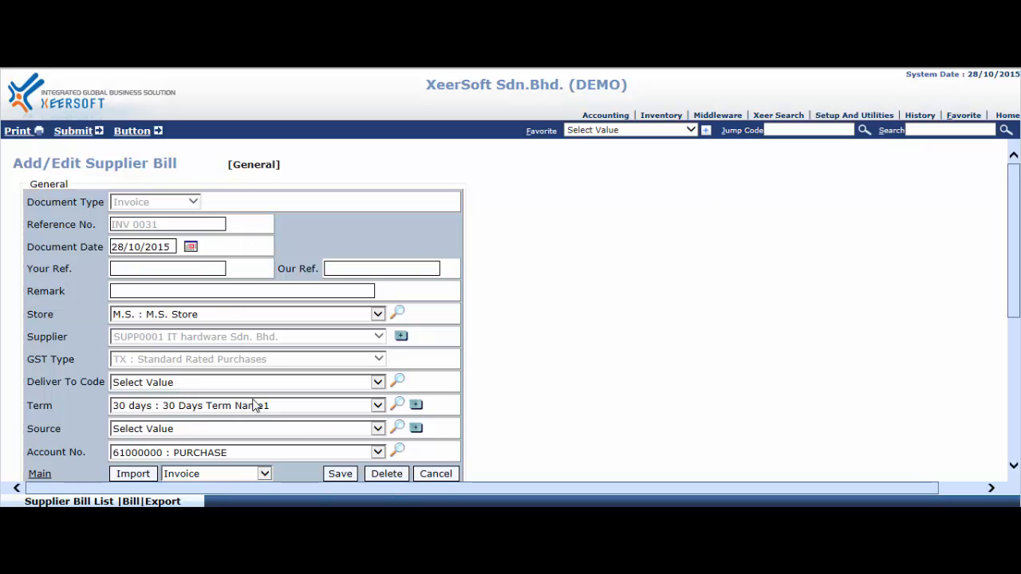
pyautogui.scroll(-4, 519, 365)
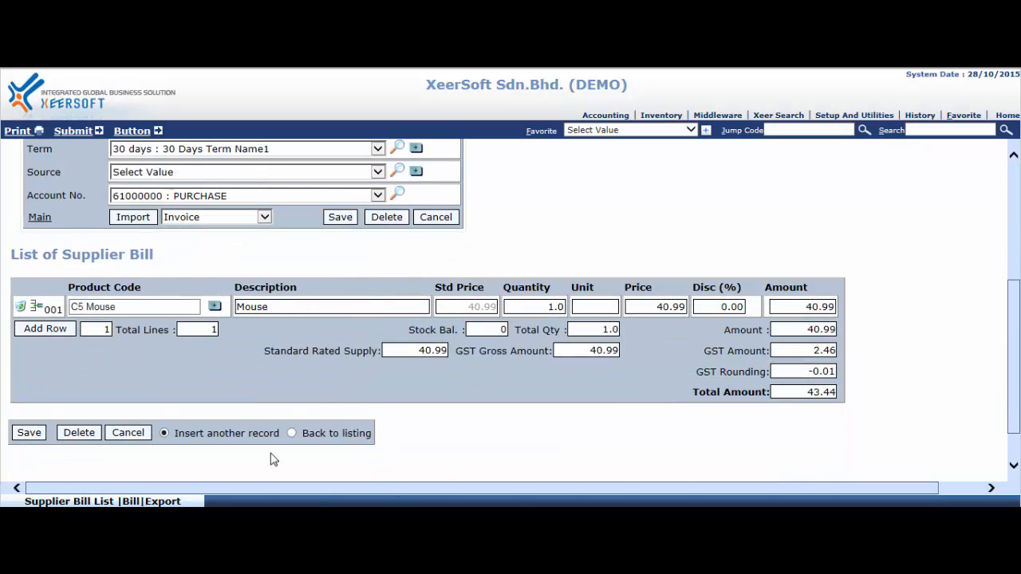